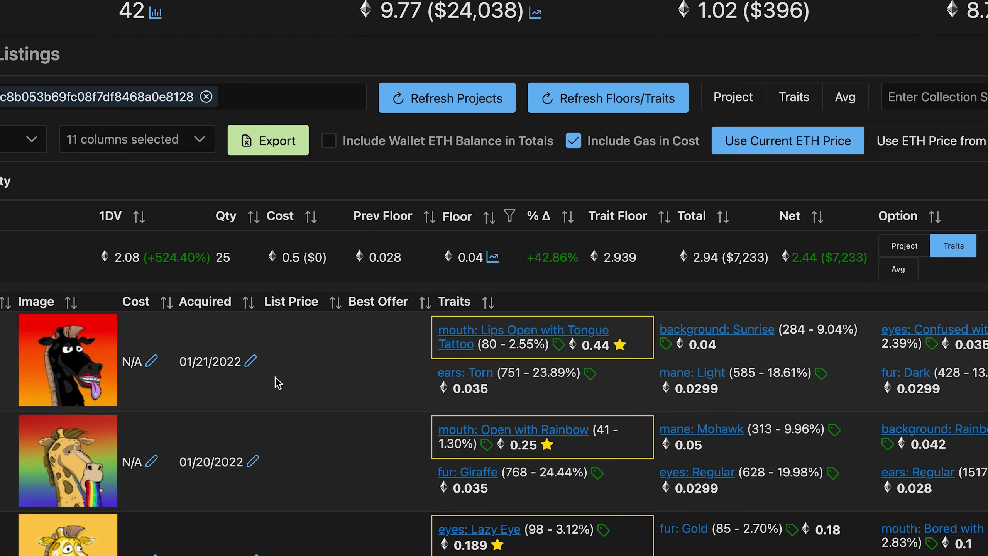
Look through the Giraffe Tower NFTs and their trait floor prices, returning to the wallet totals
{"action": "scroll", "coordinate": [275, 377], "scroll_direction": "down", "scroll_amount": 5}
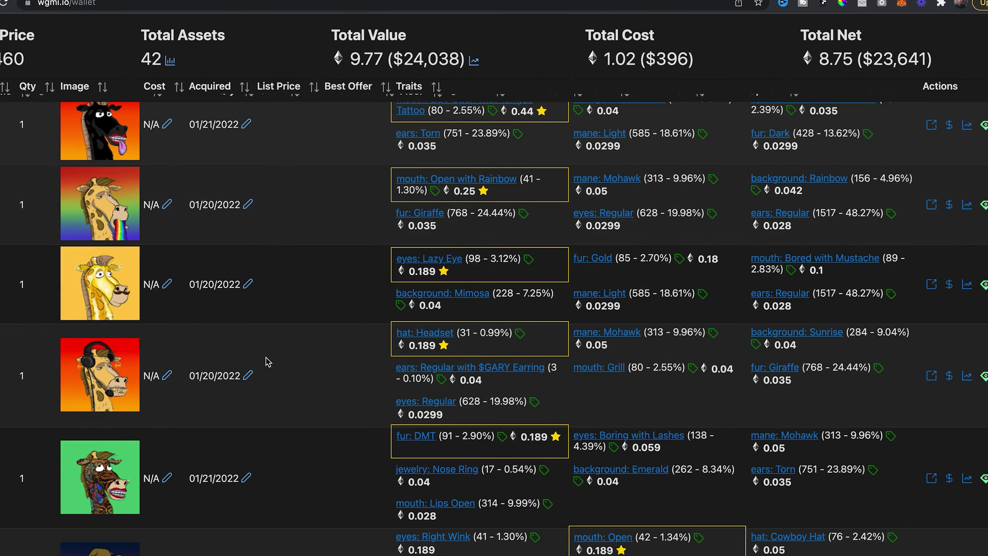
{"action": "scroll", "coordinate": [267, 362], "scroll_direction": "down", "scroll_amount": 10}
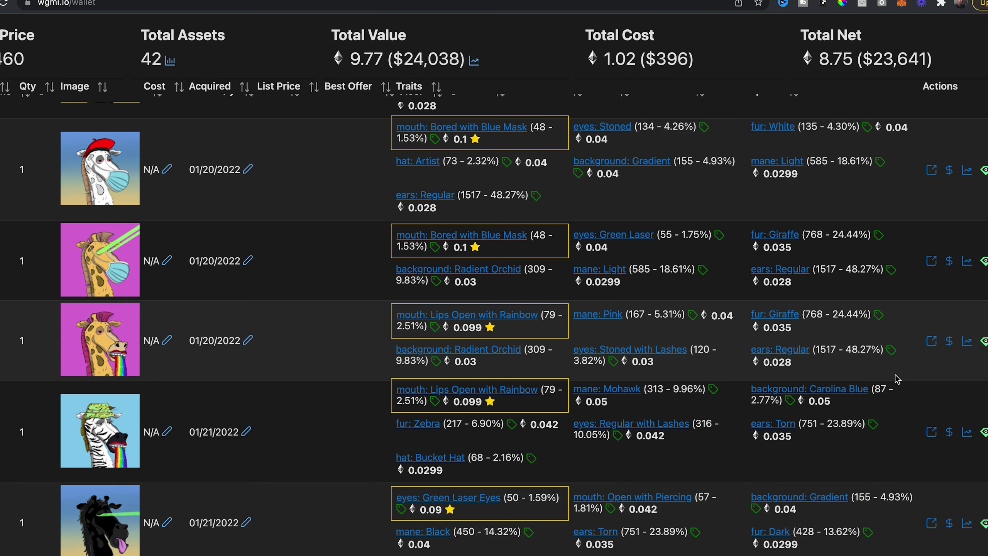
{"action": "scroll", "coordinate": [307, 346], "scroll_direction": "down", "scroll_amount": 10}
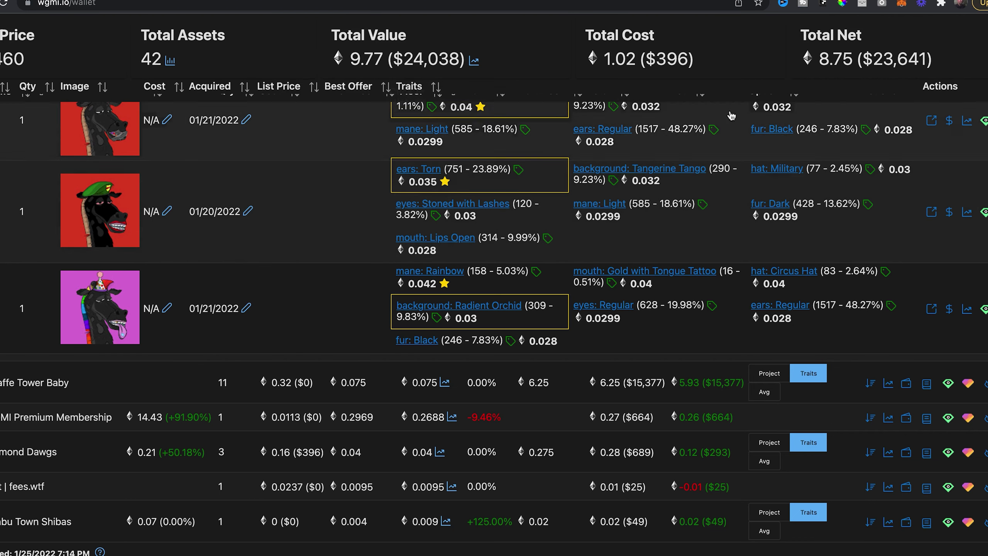
{"action": "scroll", "coordinate": [352, 320], "scroll_direction": "up", "scroll_amount": 15}
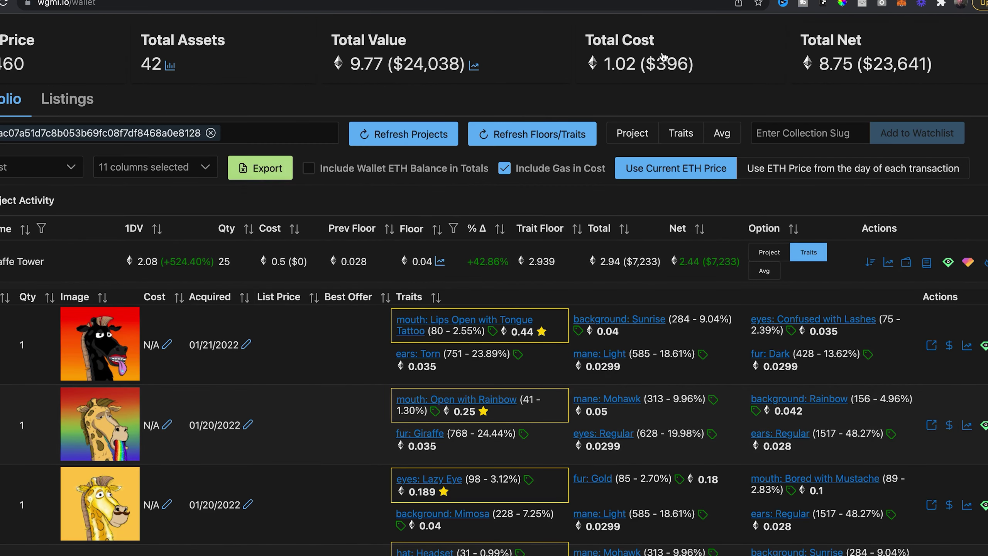
Stop the screen recording of the wallet page and open the recording as a project in Descript
{"action": "mouse_move", "coordinate": [774, 82]}
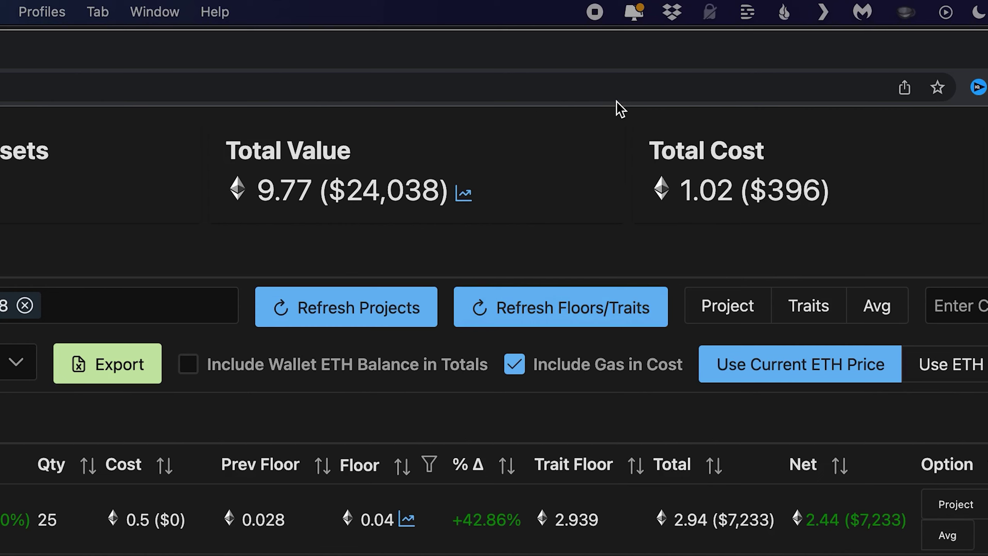
{"action": "left_click", "coordinate": [751, 16]}
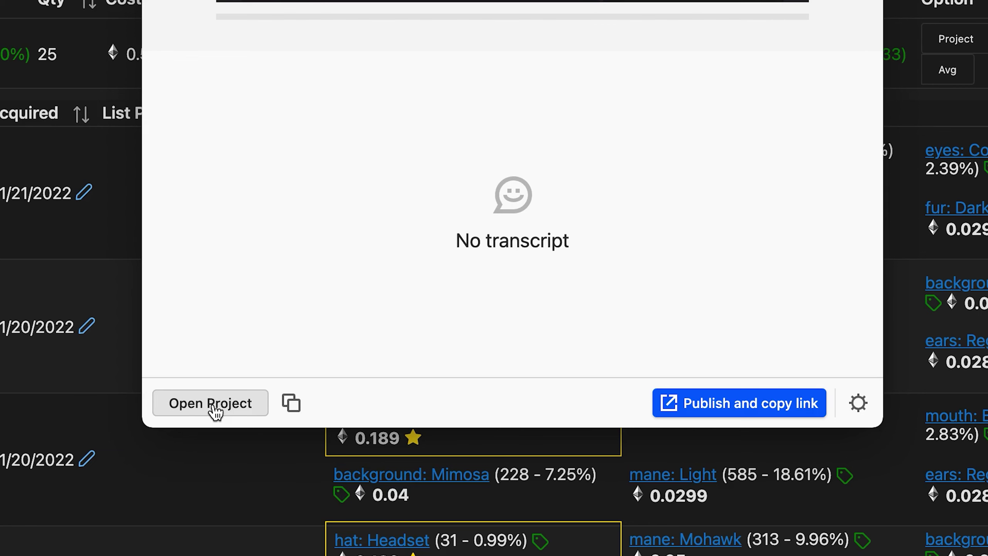
{"action": "left_click", "coordinate": [215, 408]}
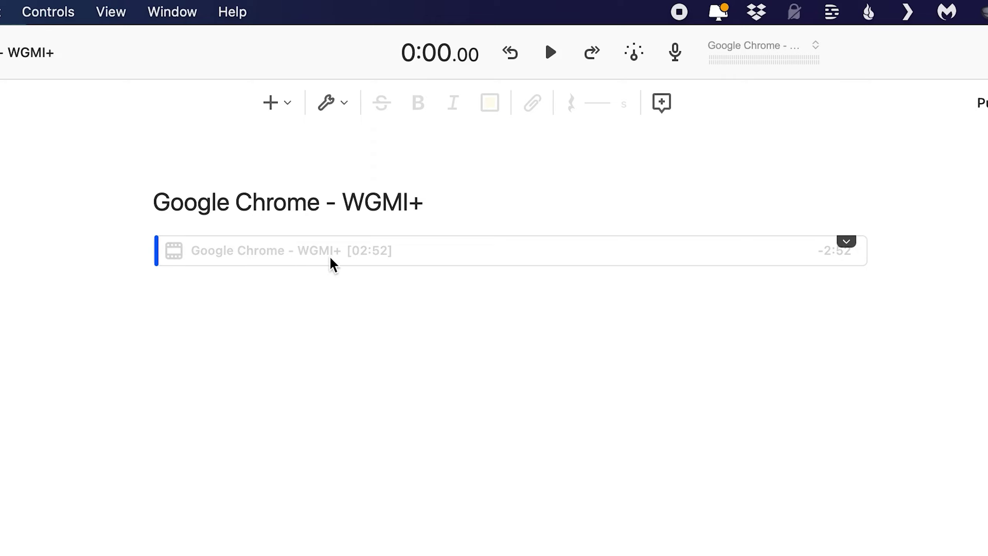
Transcribe the "Google Chrome - WGMI+" recording, leaving the speaker name blank
{"action": "left_click", "coordinate": [847, 244]}
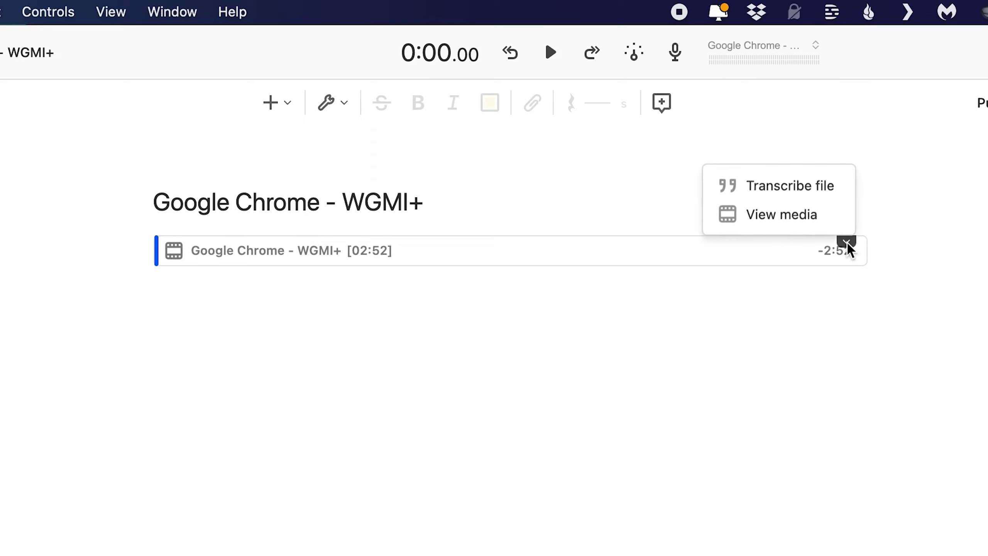
{"action": "left_click", "coordinate": [783, 188]}
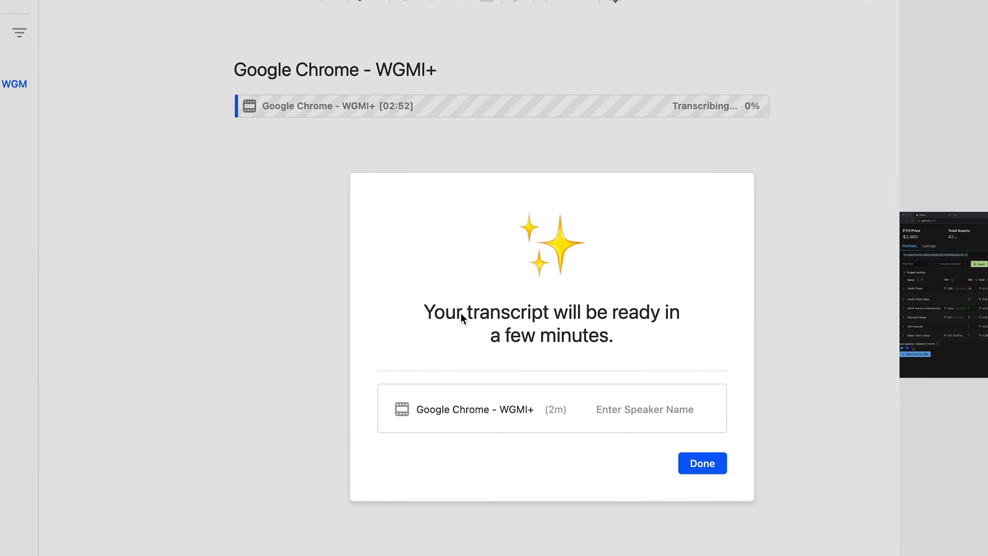
{"action": "left_click", "coordinate": [725, 470]}
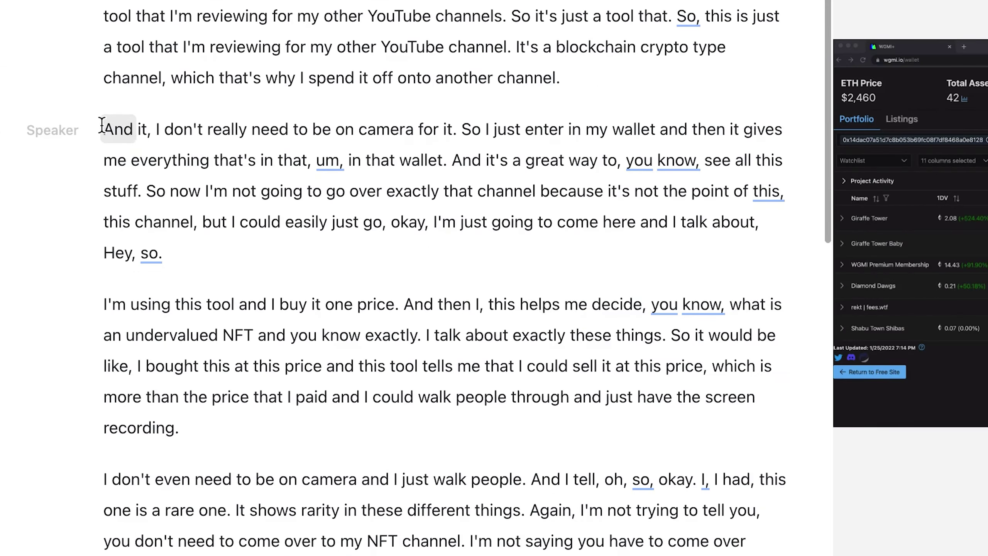
Delete the whole transcript paragraph beginning "And it, I don't really need to be on camera for it."
{"action": "left_click", "coordinate": [219, 203]}
{"action": "left_click_drag", "start_coordinate": [104, 127], "coordinate": [226, 259]}
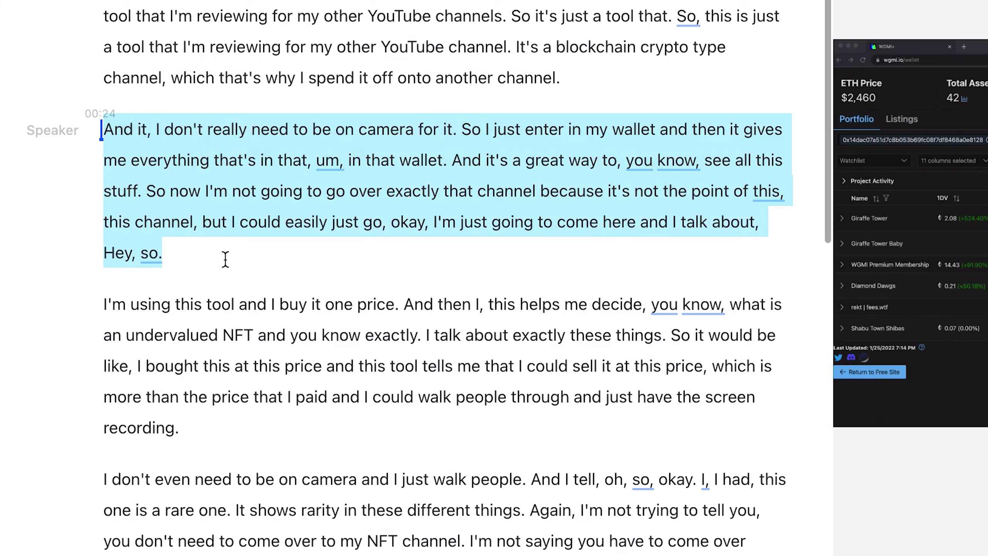
{"action": "key", "text": "BackSpace"}
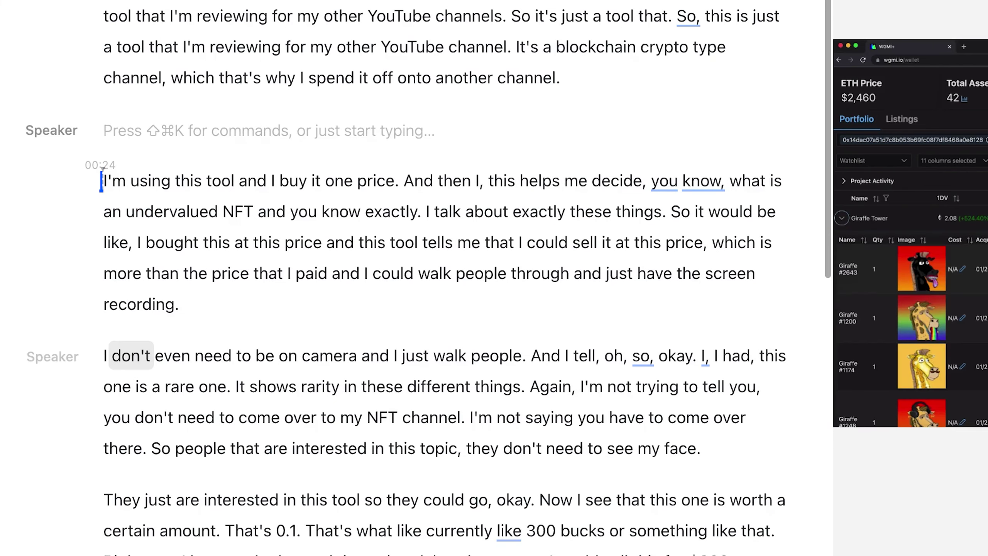
Play the video across the cut, from the end of "another channel" into "I'm using this tool", and stop playback
{"action": "left_click", "coordinate": [502, 81]}
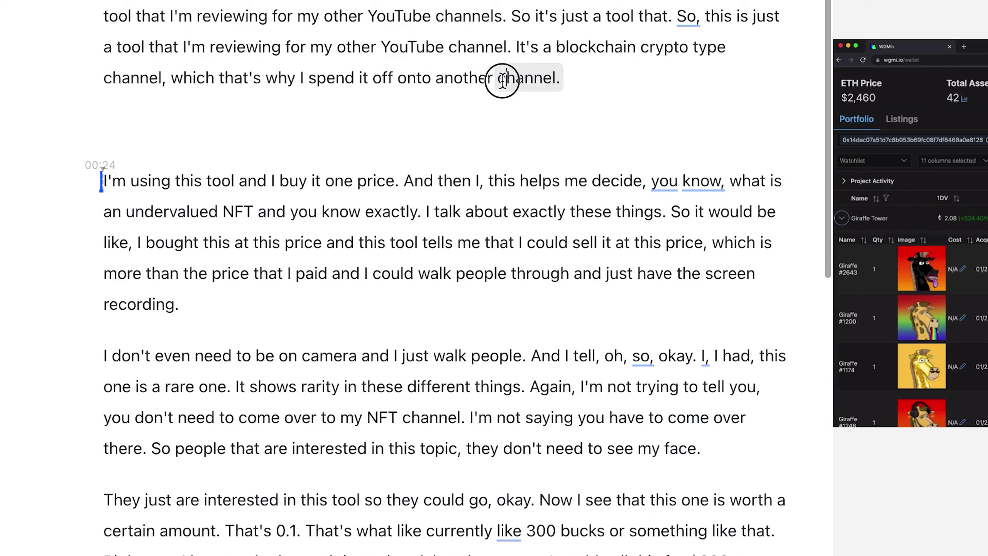
{"action": "key", "text": "space"}
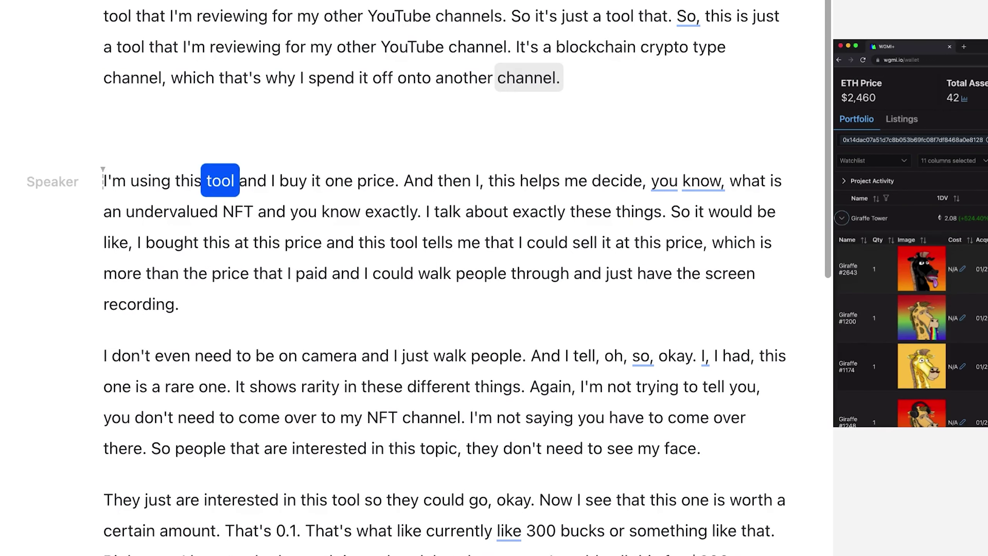
{"action": "key", "text": "space"}
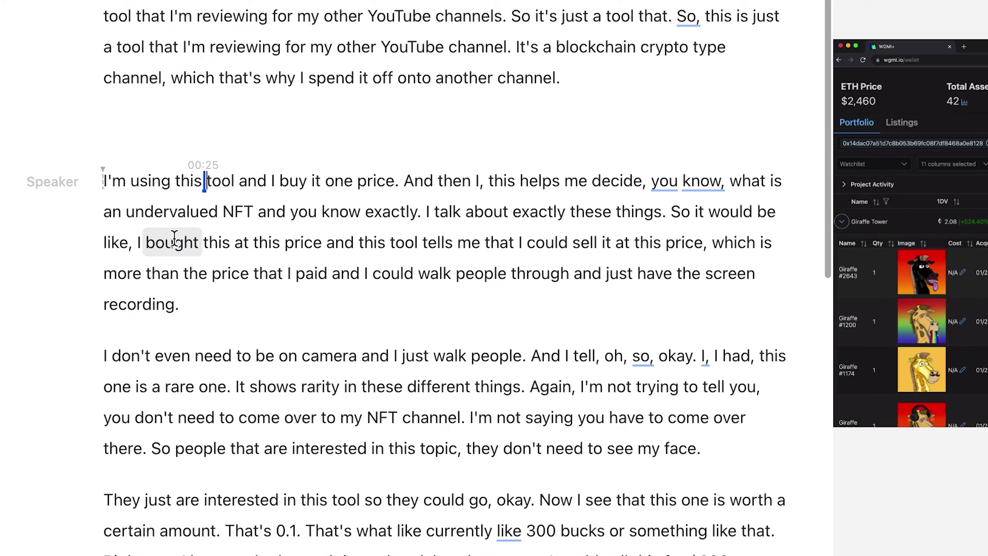
Add a text title reading "WGMI" over the whole transcript paragraph beginning "I'm using this tool"
{"action": "left_click", "coordinate": [308, 276]}
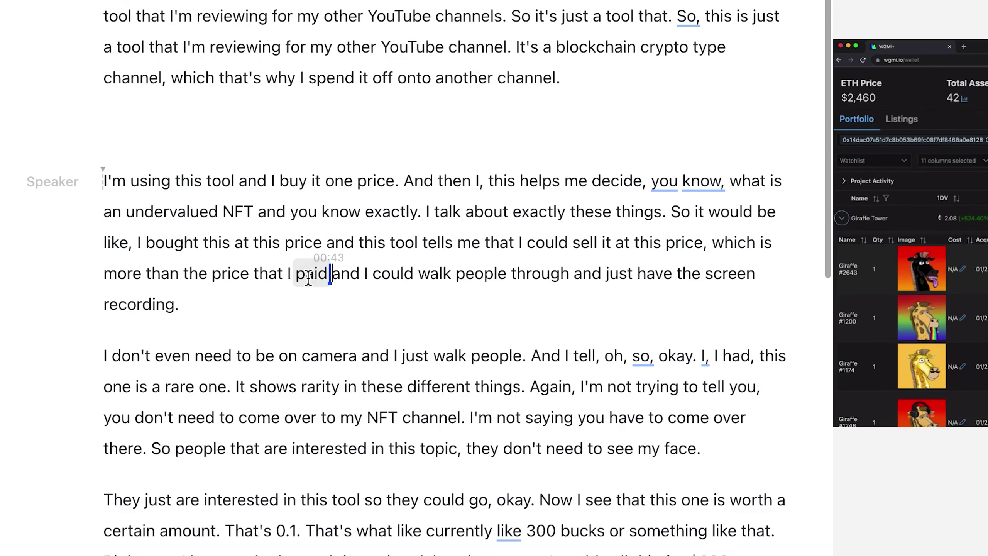
{"action": "left_click_drag", "start_coordinate": [177, 309], "coordinate": [103, 182]}
{"action": "key", "text": "/"}
{"action": "scroll", "coordinate": [357, 346], "scroll_direction": "down", "scroll_amount": 2}
{"action": "scroll", "coordinate": [357, 349], "scroll_direction": "down", "scroll_amount": 3}
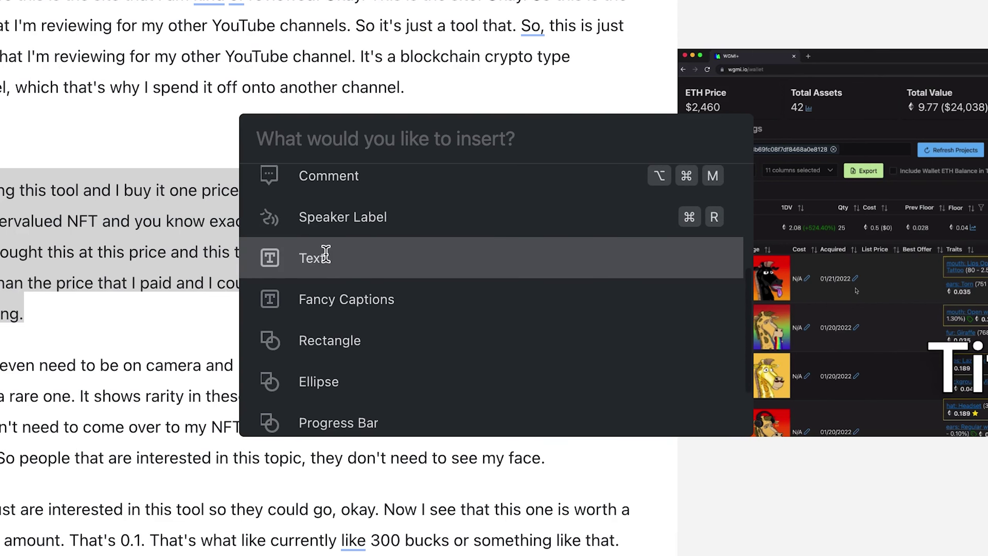
{"action": "left_click", "coordinate": [326, 254]}
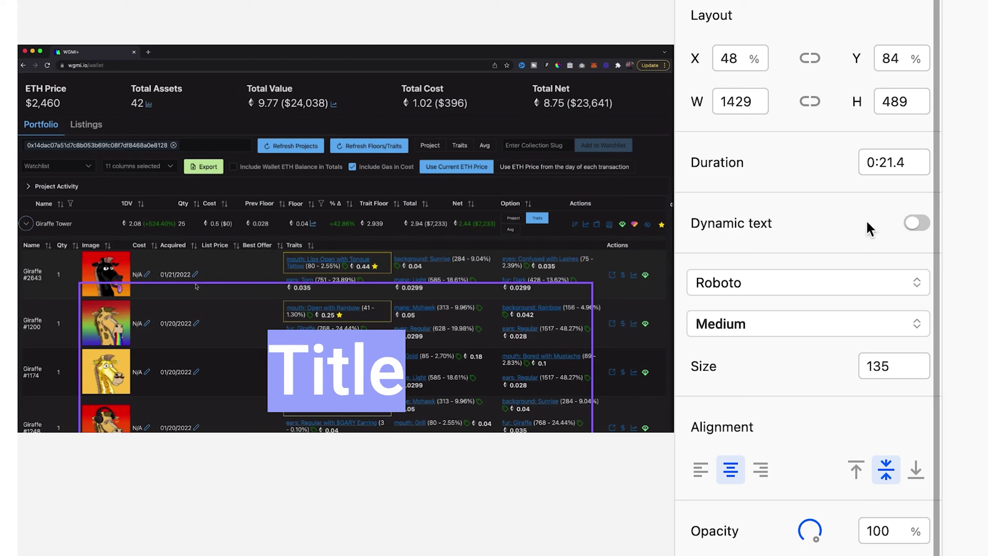
{"action": "key", "text": "BackSpace"}
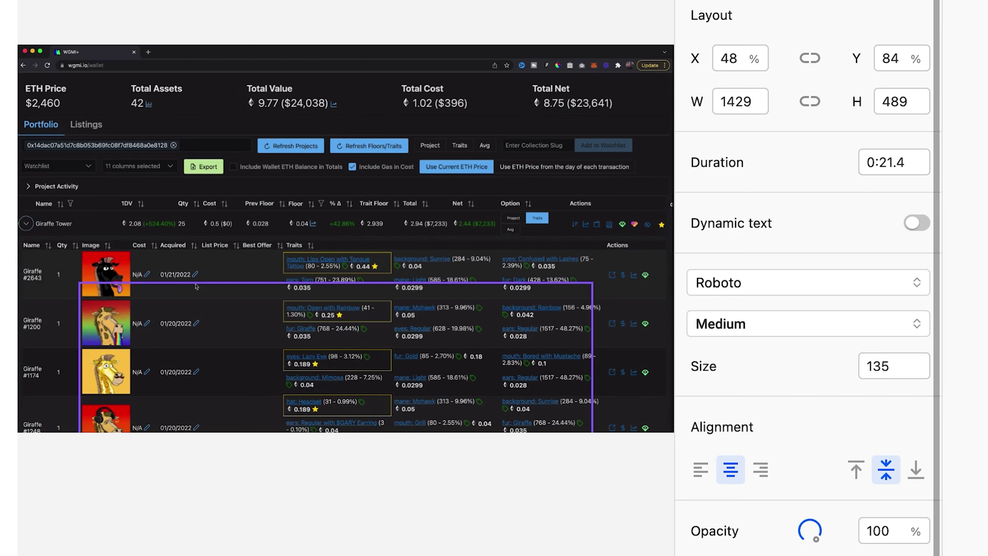
{"action": "type", "text": "WGM"}
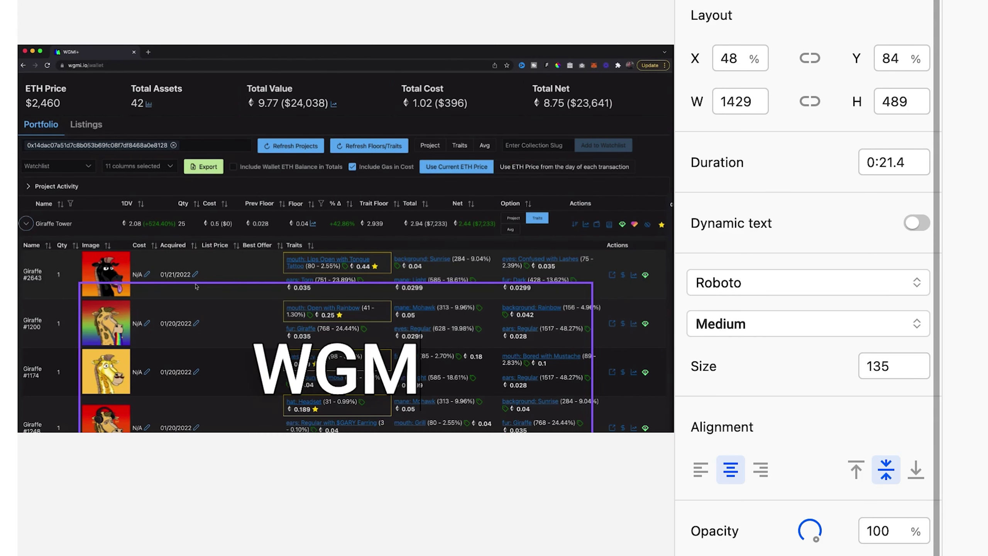
{"action": "type", "text": "I"}
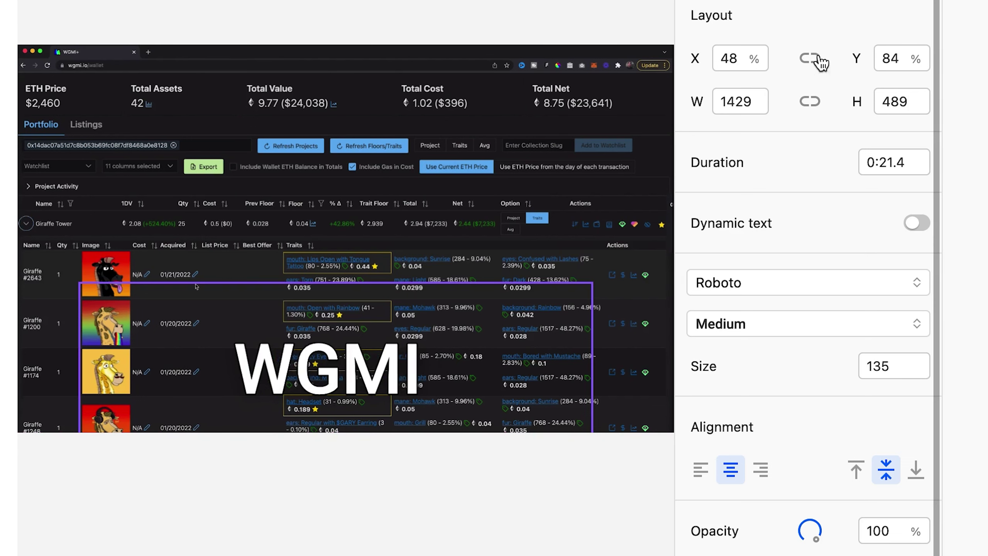
Set the title's font to Lora and move the title to the top of the video frame
{"action": "left_click", "coordinate": [761, 287]}
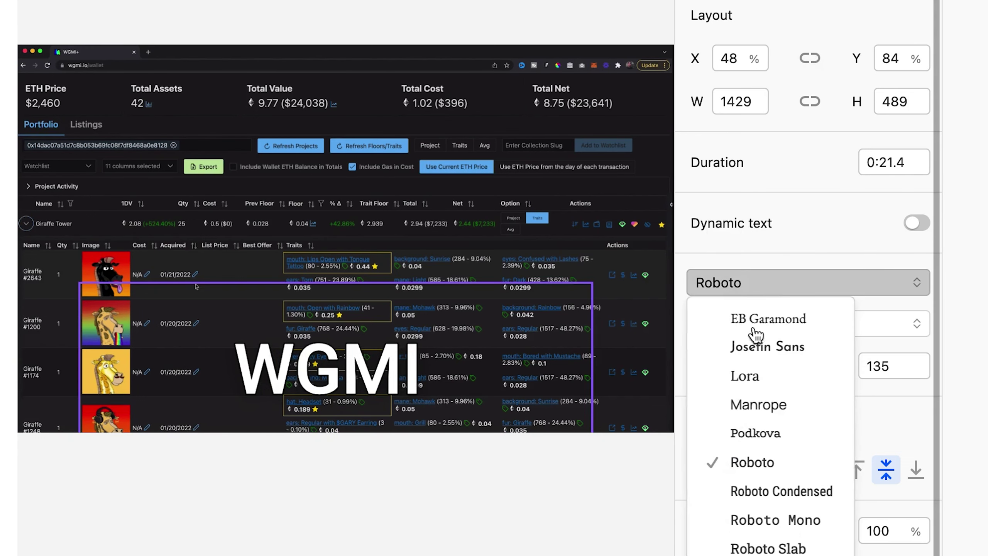
{"action": "left_click", "coordinate": [757, 377]}
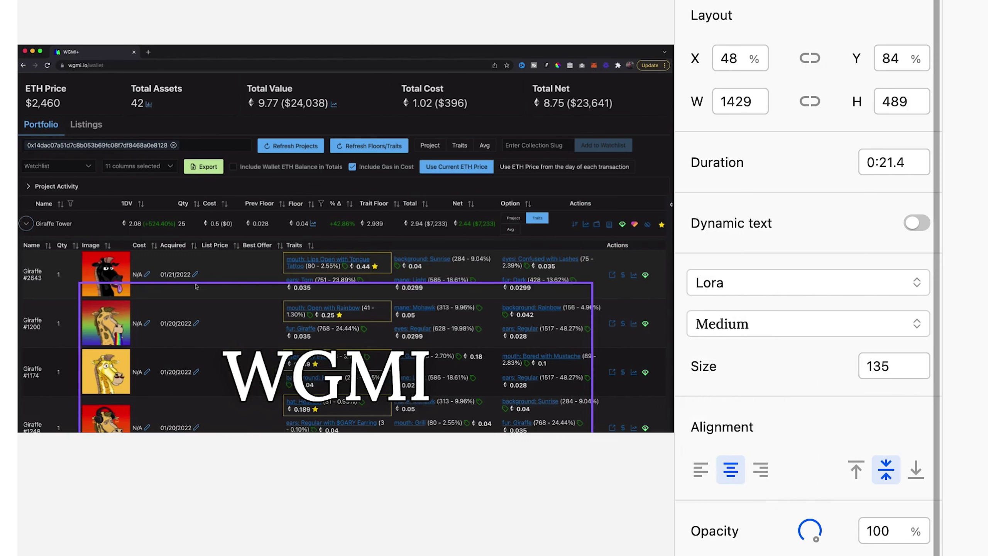
{"action": "scroll", "coordinate": [808, 278], "scroll_direction": "down", "scroll_amount": 6}
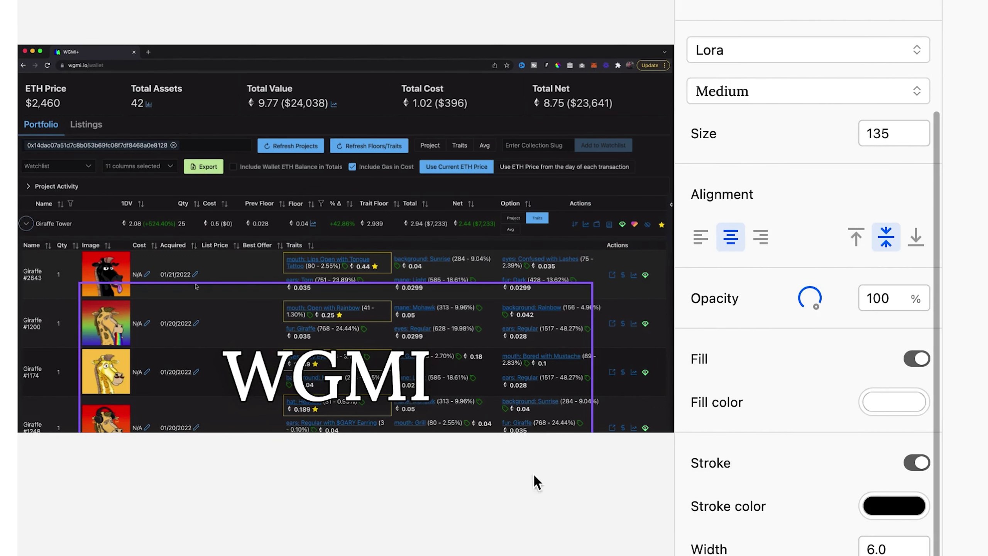
{"action": "left_click_drag", "start_coordinate": [348, 504], "coordinate": [313, 119]}
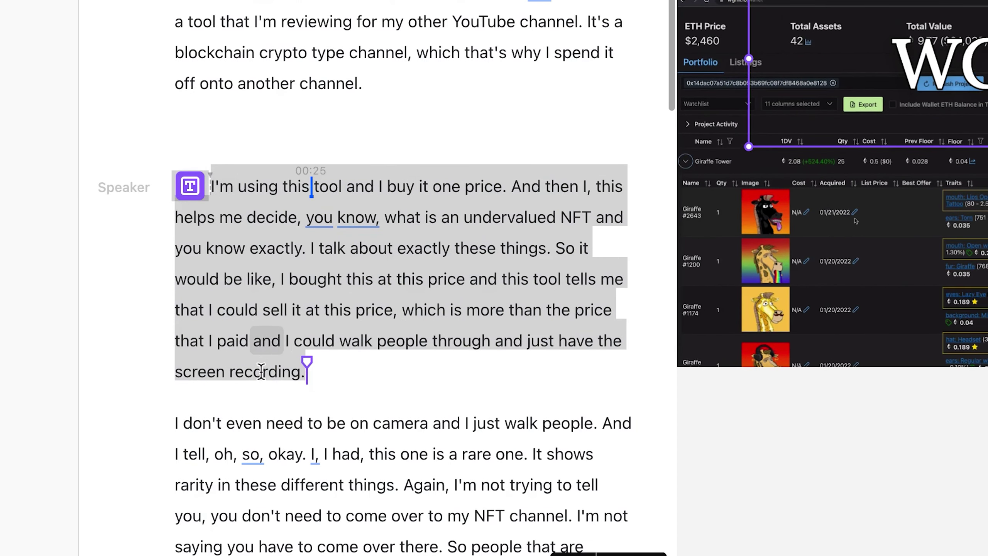
Play the video past the end of the titled paragraph and review the kinds of elements that can be inserted
{"action": "left_click", "coordinate": [228, 372]}
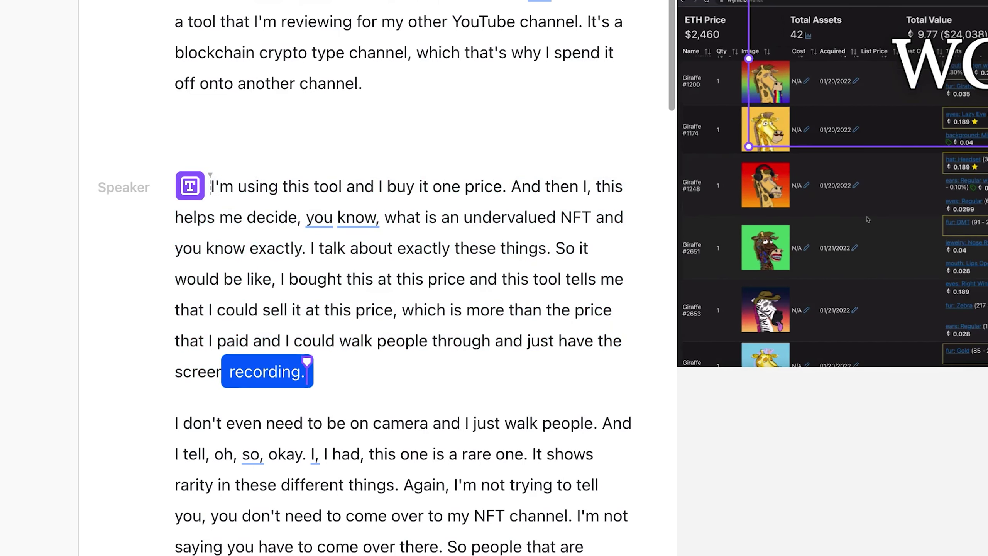
{"action": "key", "text": "slash"}
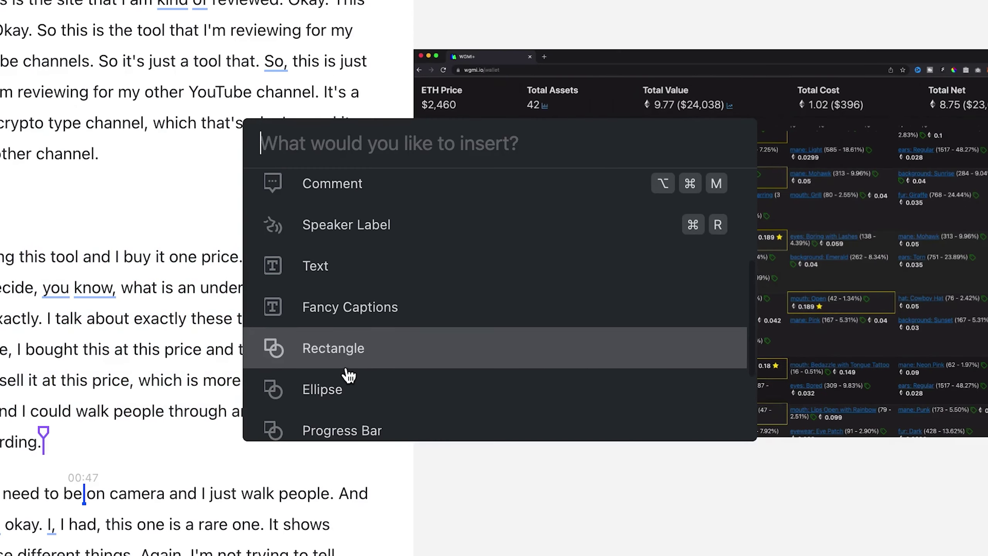
{"action": "scroll", "coordinate": [364, 403], "scroll_direction": "down", "scroll_amount": 2}
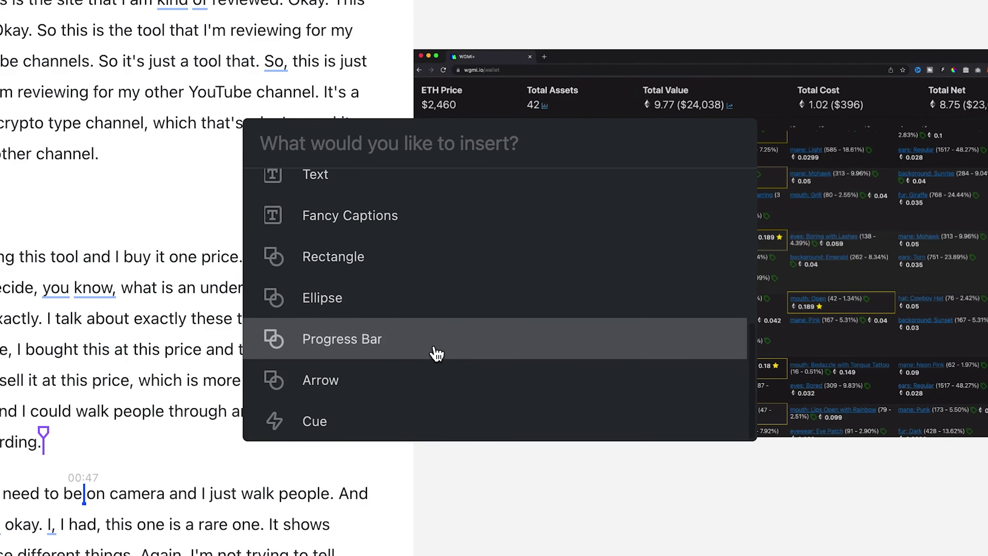
{"action": "scroll", "coordinate": [330, 323], "scroll_direction": "up", "scroll_amount": 4}
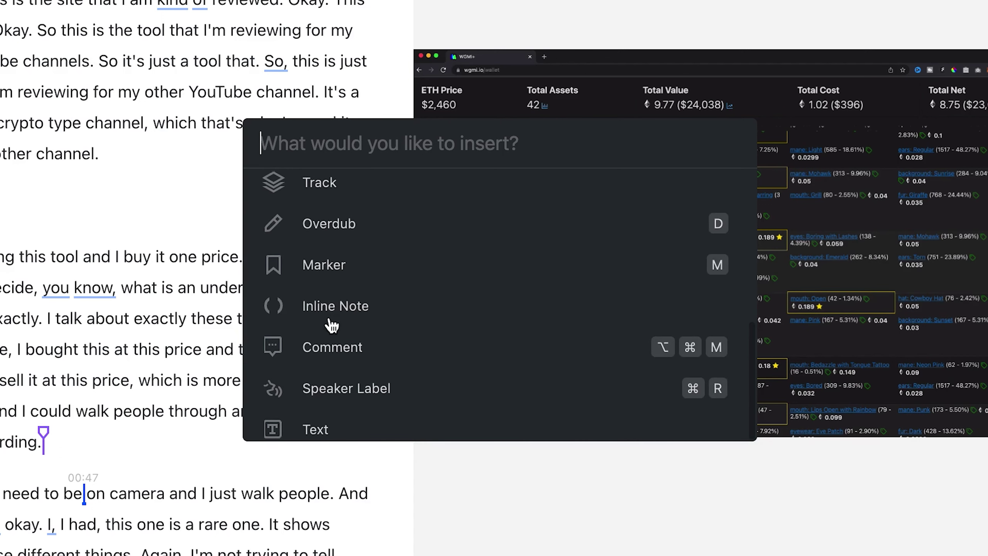
{"action": "scroll", "coordinate": [331, 323], "scroll_direction": "up", "scroll_amount": 2}
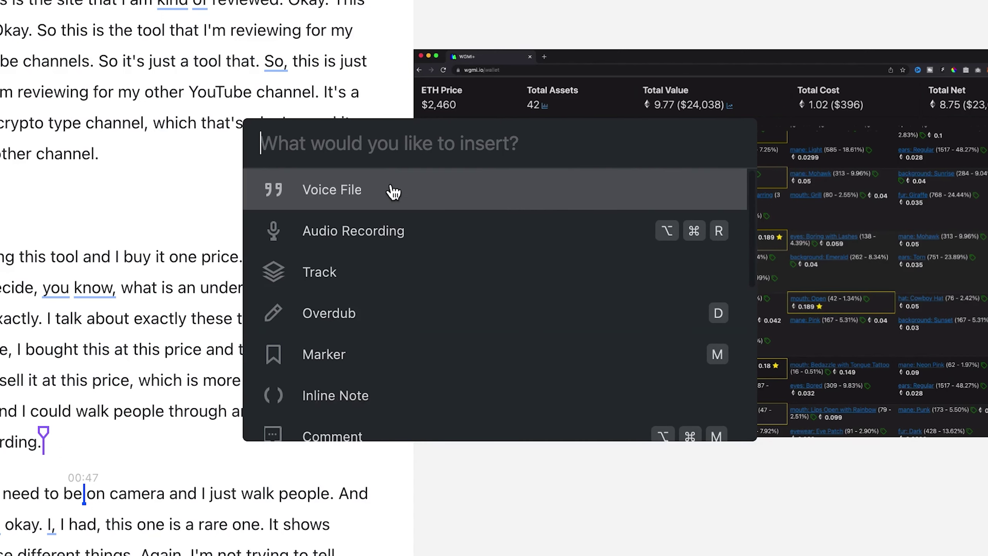
{"action": "key", "text": "Down"}
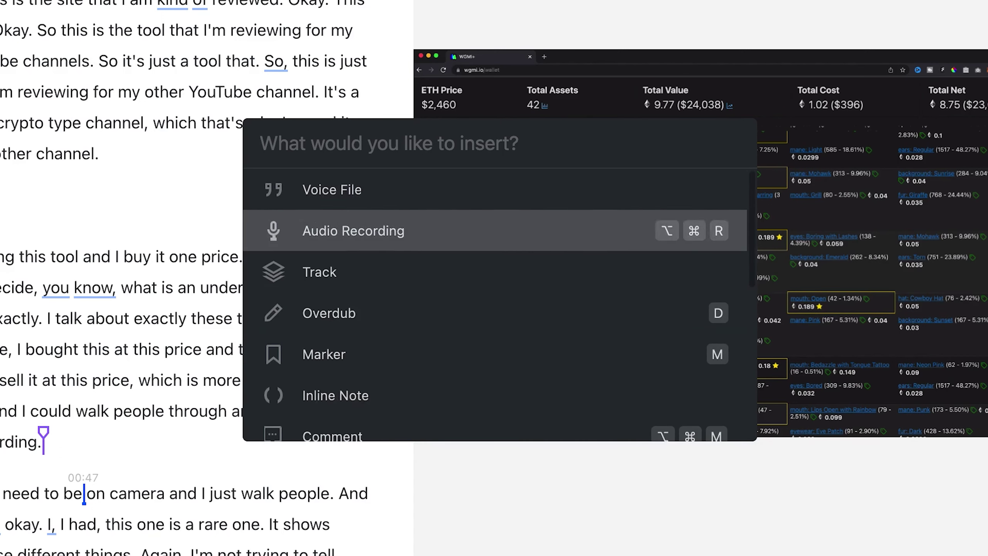